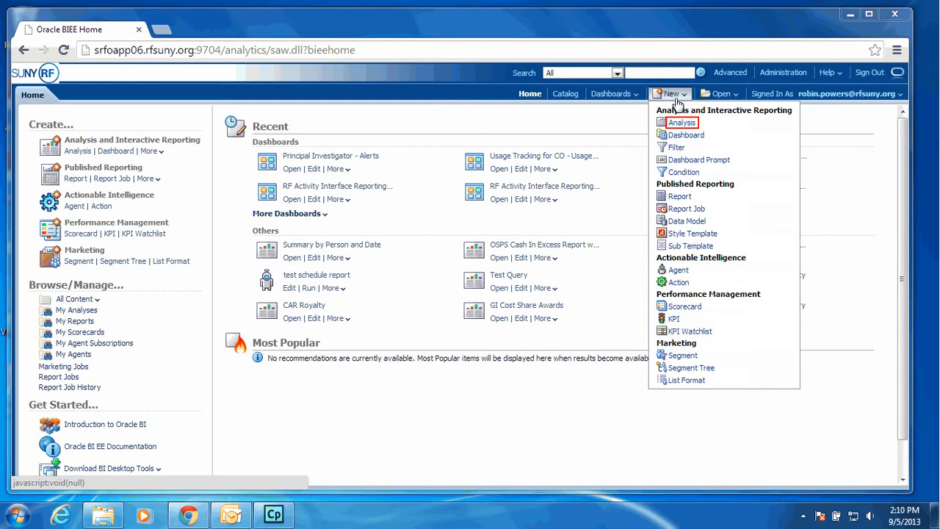
# Step: Create a new analysis based on the Grants Snapshot subject area
pyautogui.click(682, 125)
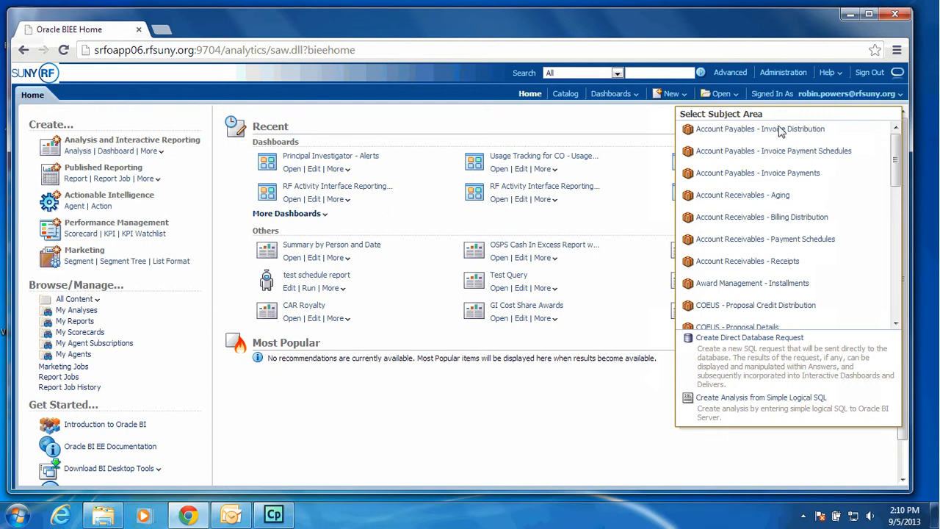
pyautogui.moveTo(895, 151); pyautogui.dragTo(895, 213)
pyautogui.click(724, 226)
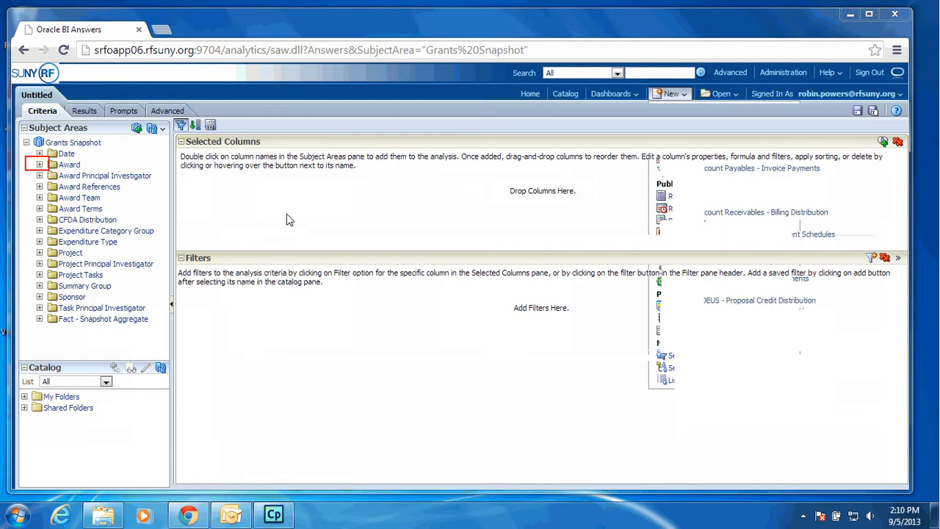
# Step: Add the Award Purpose Type column from the Award folder to the analysis
pyautogui.click(39, 165)
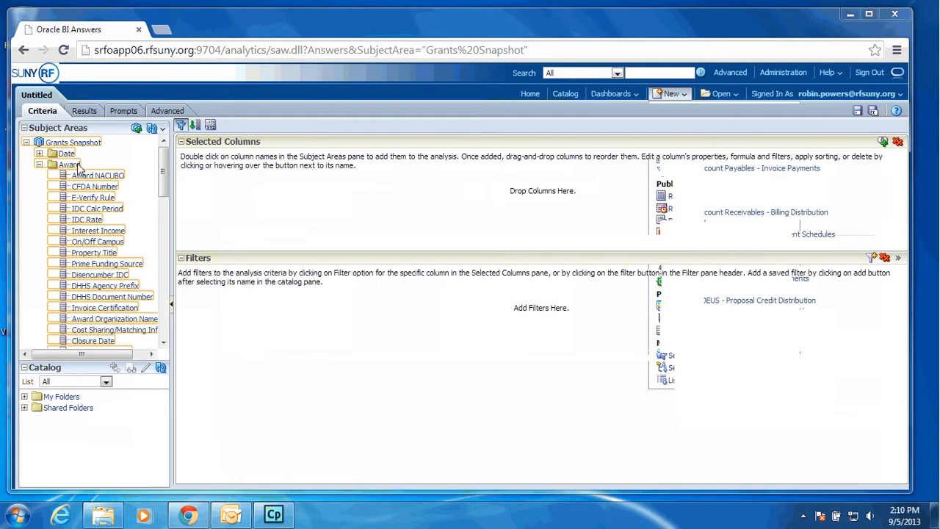
pyautogui.moveTo(165, 174); pyautogui.dragTo(163, 234)
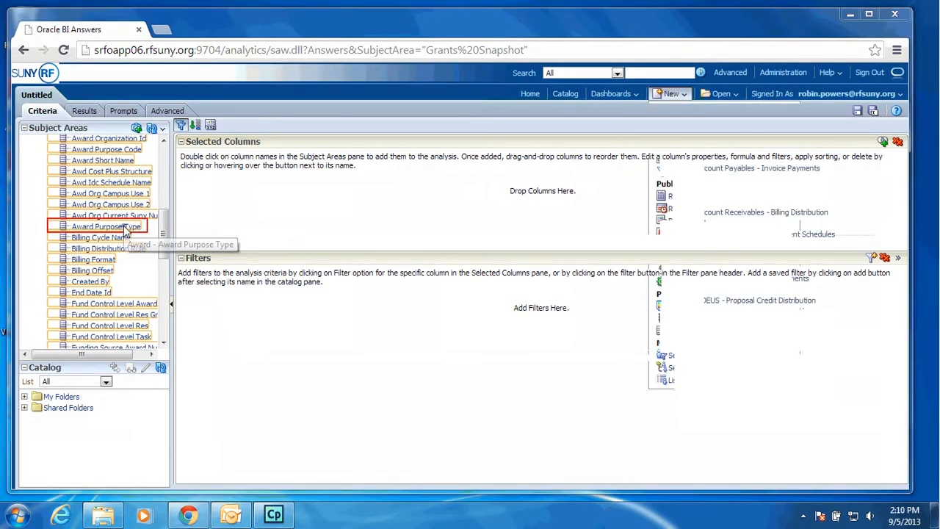
pyautogui.doubleClick(125, 227)
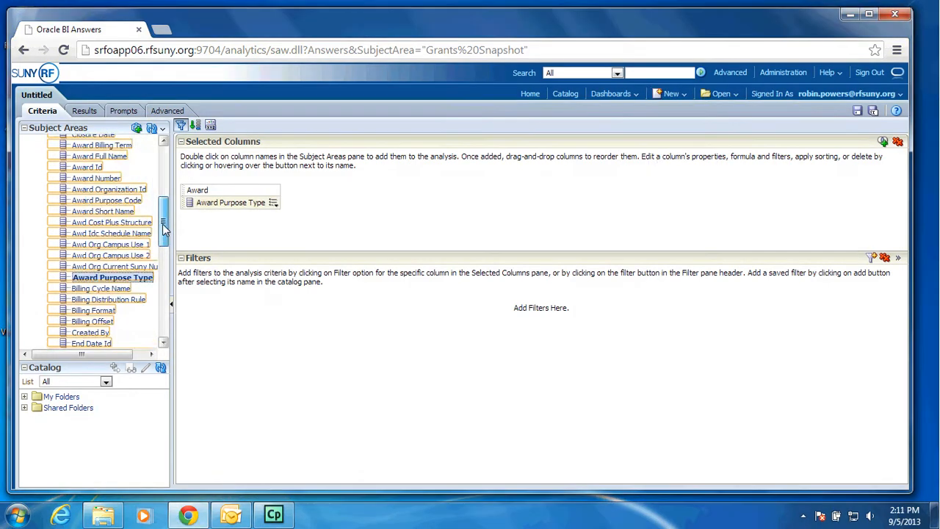
# Step: Add the Date column from the Month End Date folder to the analysis
pyautogui.moveTo(164, 230); pyautogui.dragTo(163, 169)
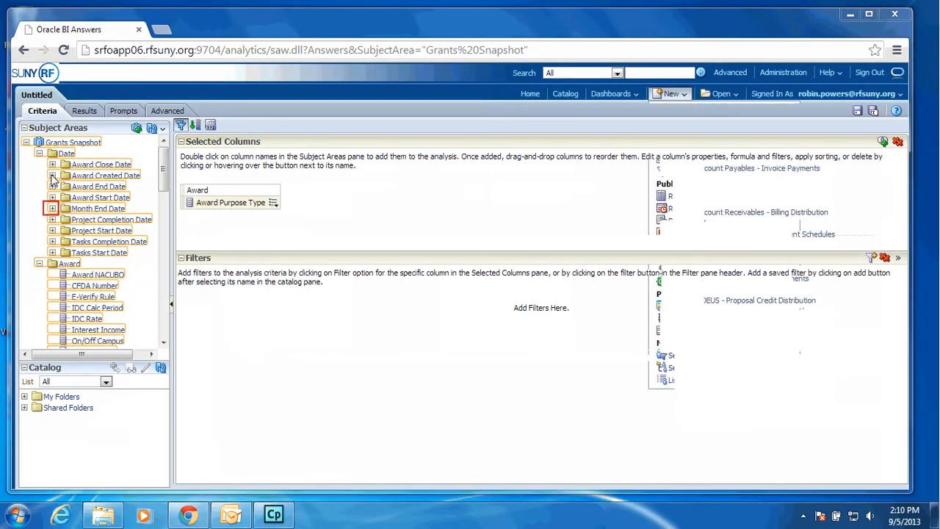
pyautogui.click(52, 209)
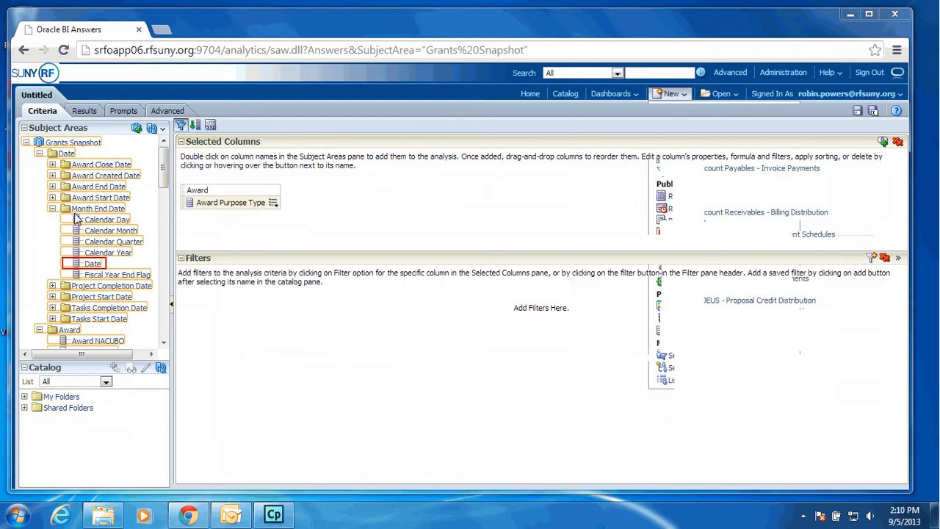
pyautogui.doubleClick(92, 263)
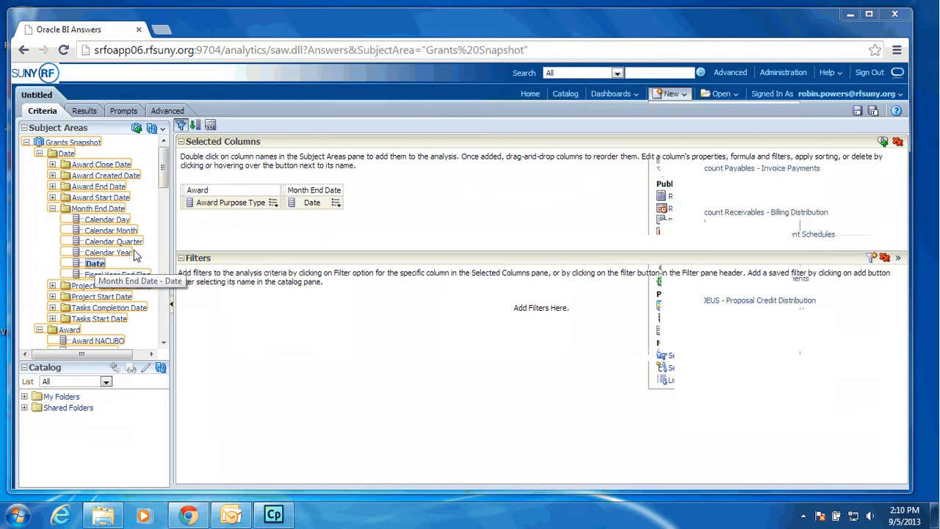
# Step: Add the Fye Expenditure measure from the Fact - Snapshot Aggregate folder to the analysis
pyautogui.moveTo(164, 169); pyautogui.dragTo(161, 329)
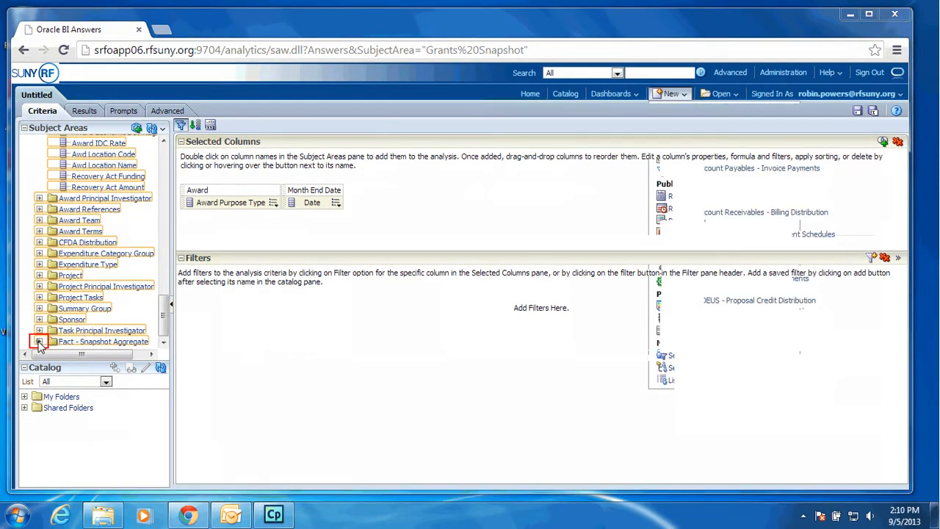
pyautogui.click(39, 343)
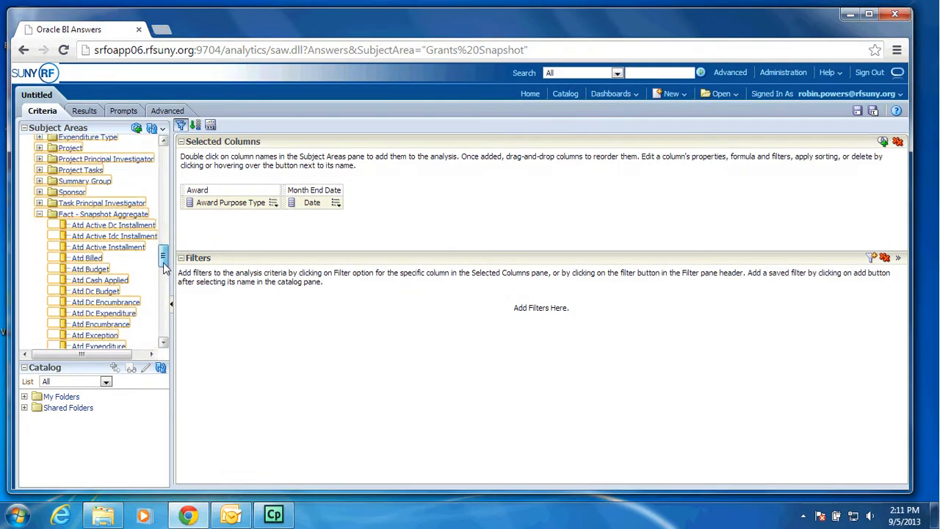
pyautogui.moveTo(165, 268); pyautogui.dragTo(167, 298)
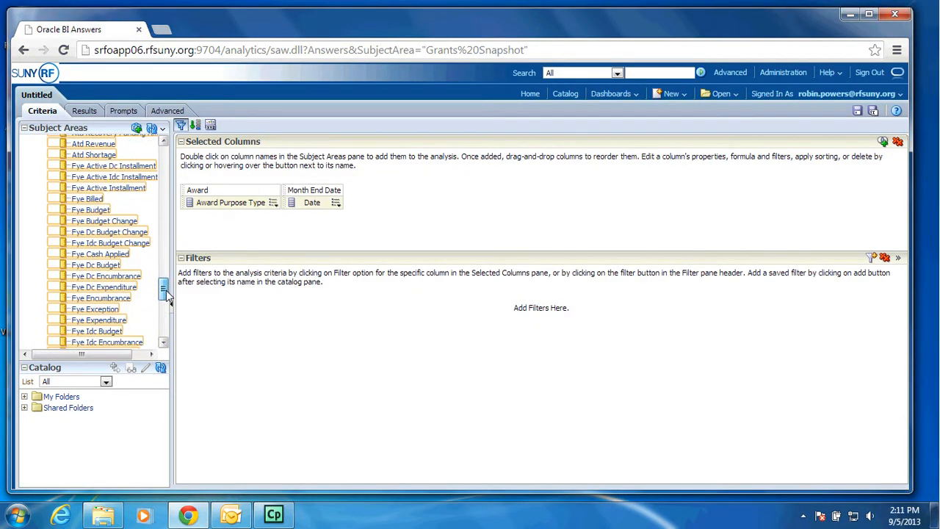
pyautogui.doubleClick(88, 321)
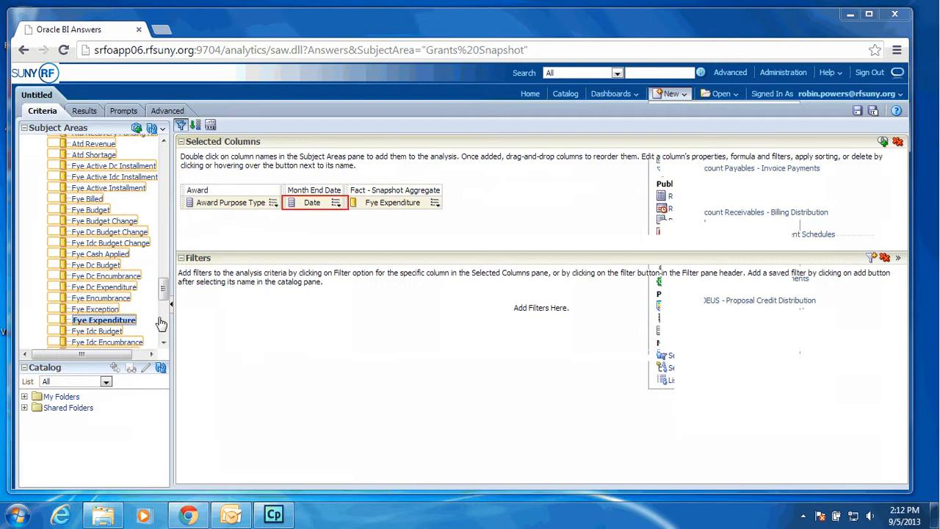
# Step: Filter the month end Date column with the operator is equal to / is in and the value 07/31/2013
pyautogui.click(337, 206)
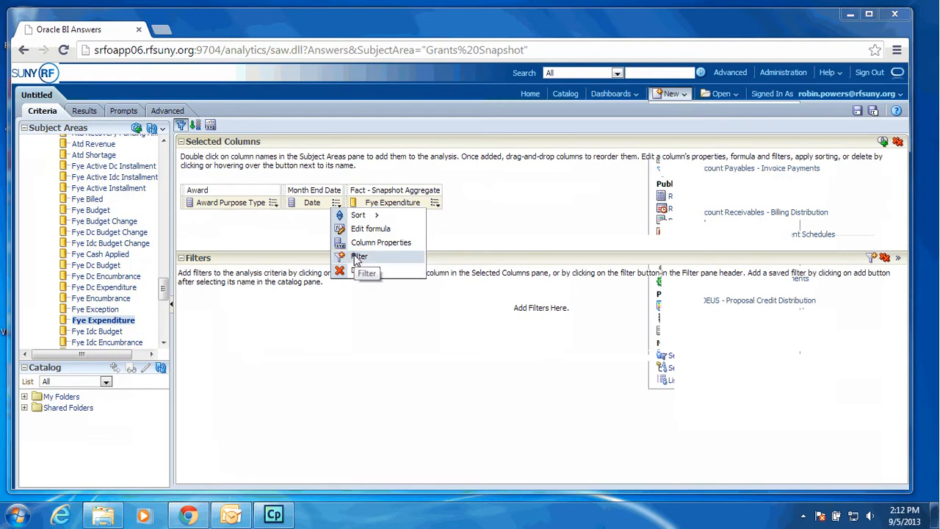
pyautogui.click(358, 257)
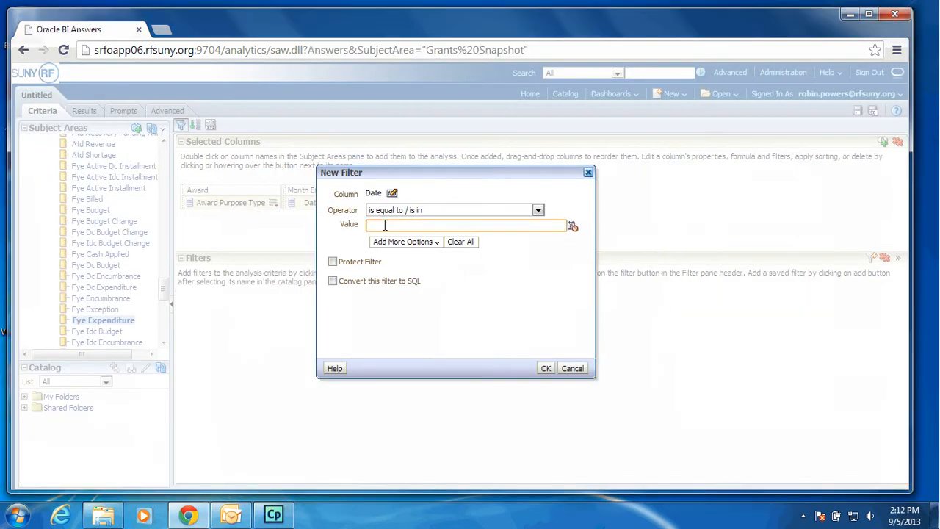
pyautogui.write('07/31/201')
pyautogui.write('3')
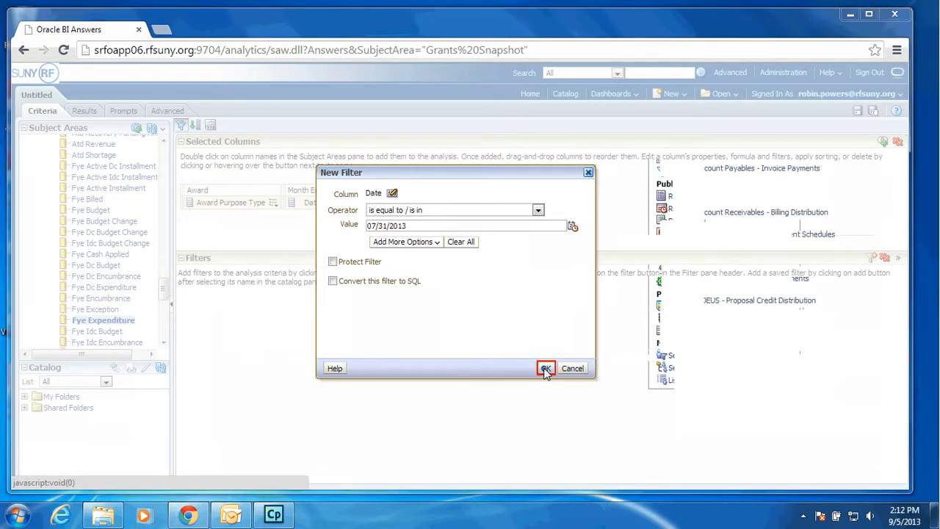
pyautogui.click(545, 369)
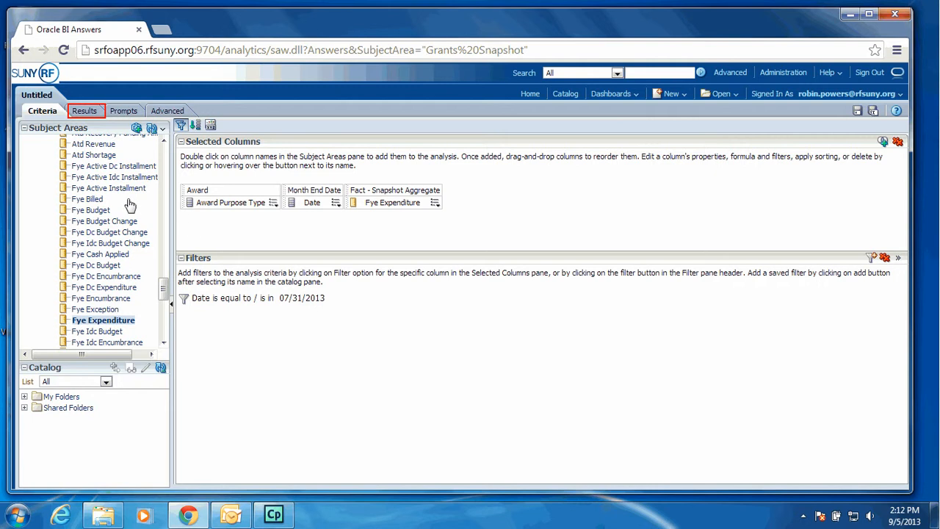
# Step: Show the analysis results and exclude the Date column from the results table
pyautogui.click(83, 112)
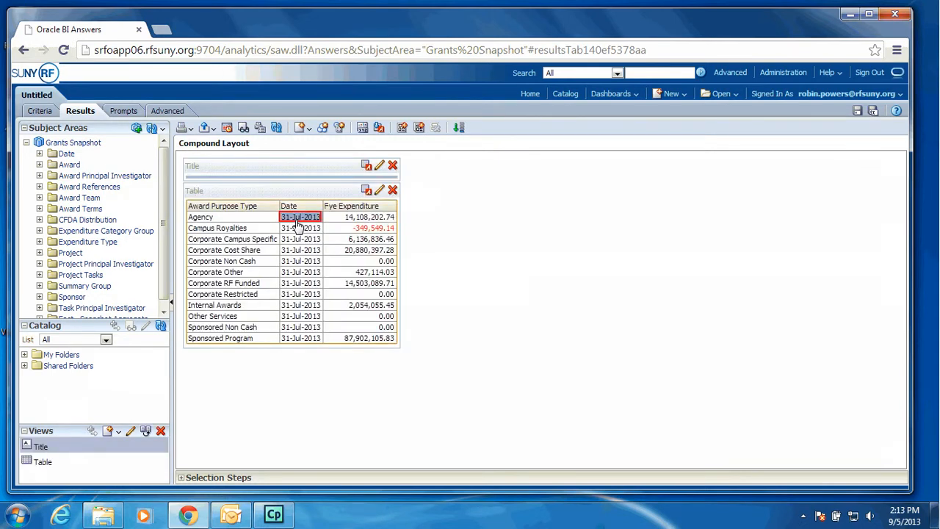
pyautogui.rightClick(296, 221)
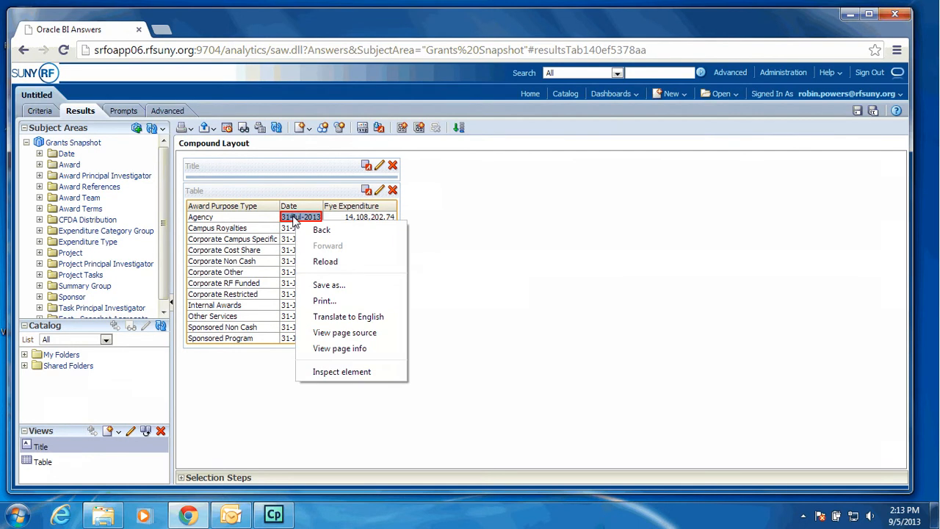
pyautogui.press('Escape')
pyautogui.rightClick(294, 218)
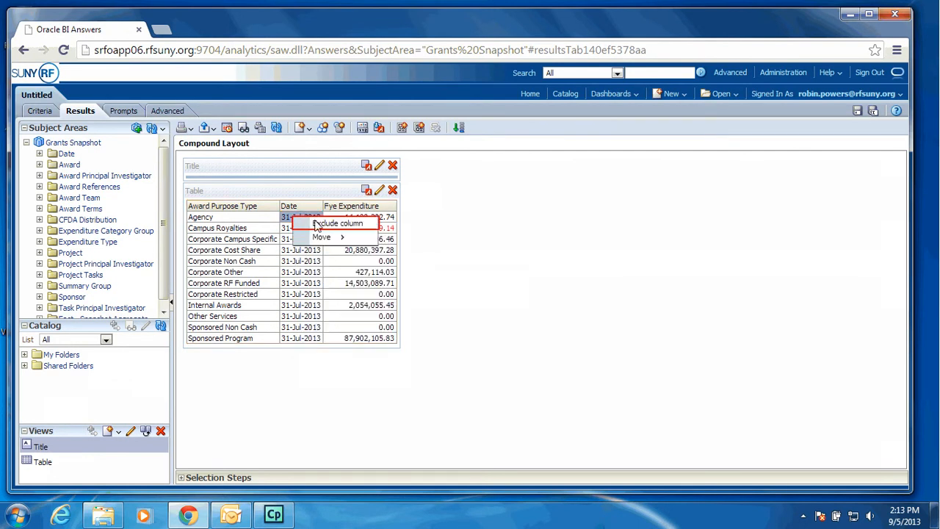
pyautogui.click(319, 225)
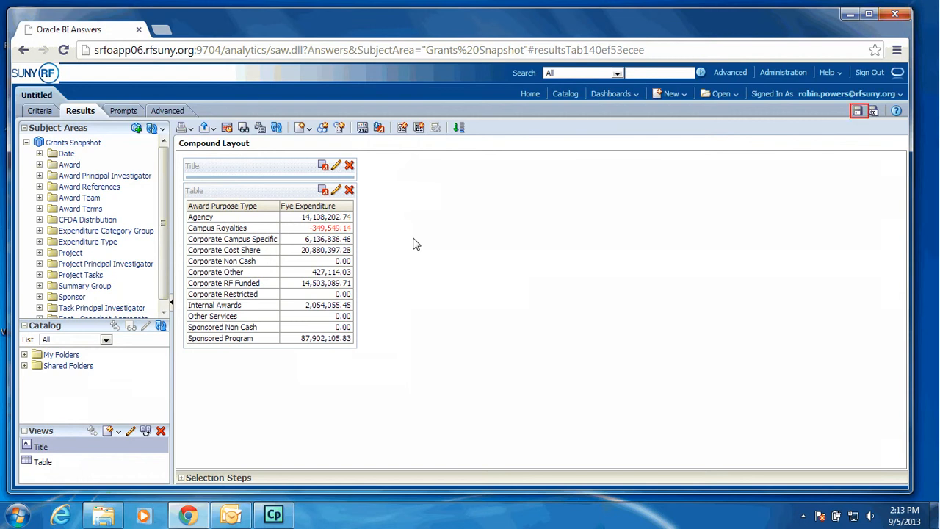
# Step: Save the analysis in My Folders under the name "test new query"
pyautogui.click(858, 112)
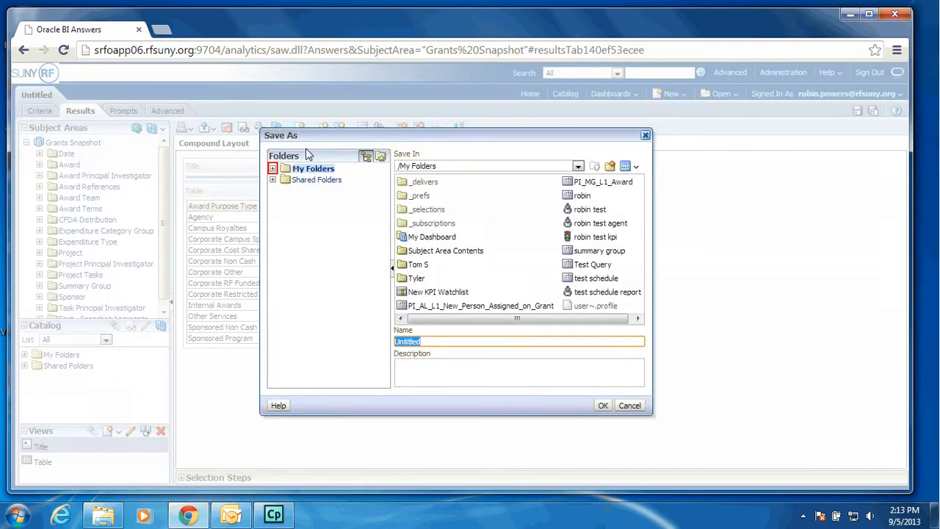
pyautogui.click(291, 170)
pyautogui.click(426, 341)
pyautogui.doubleClick(426, 341)
pyautogui.press('BackSpace')
pyautogui.write('test new query')
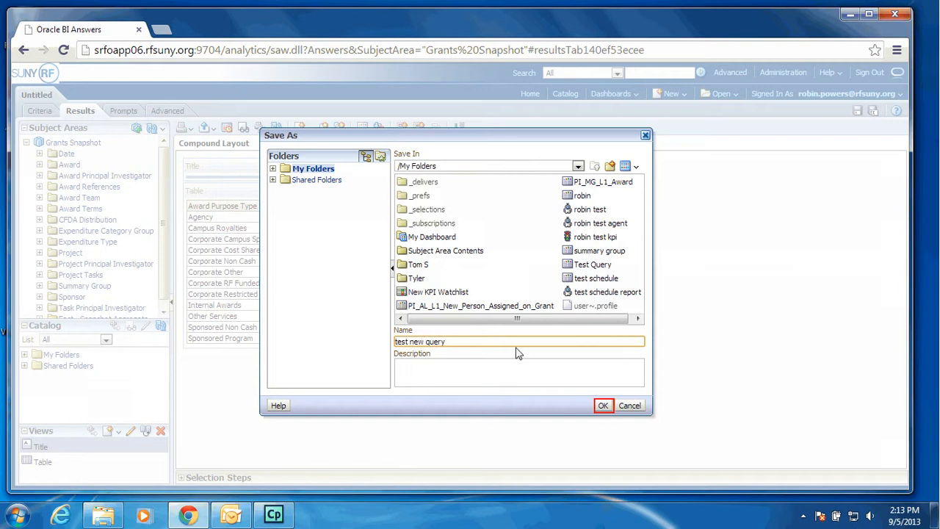
pyautogui.click(603, 405)
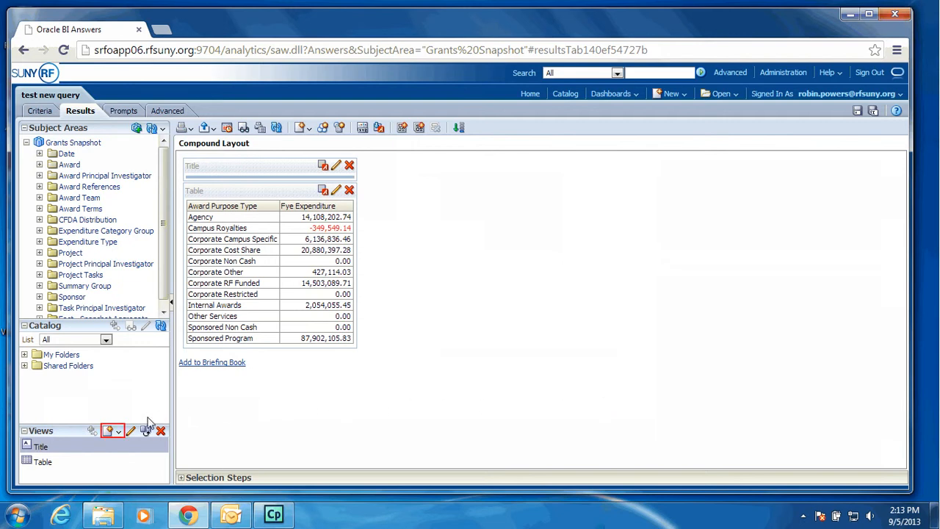
# Step: Create a default vertical bar graph view of the results and add it to the compound layout
pyautogui.click(120, 434)
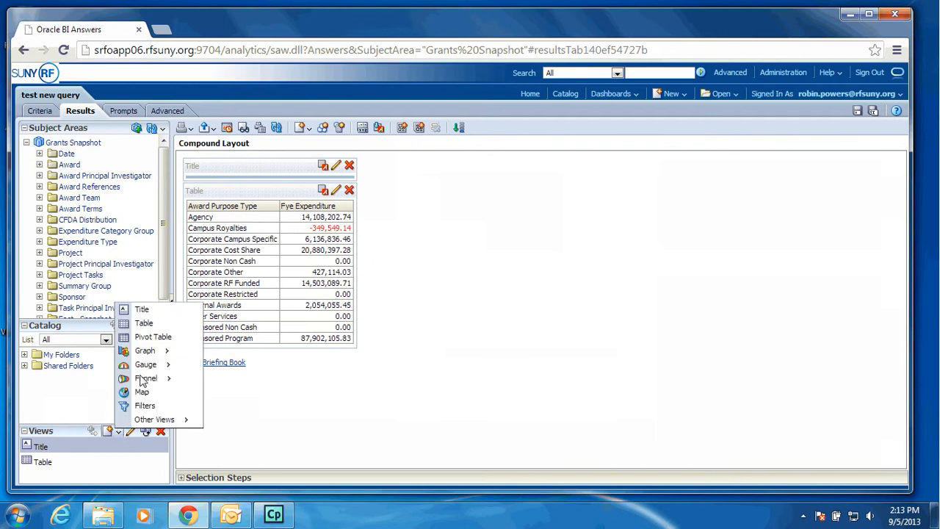
pyautogui.moveTo(144, 356)
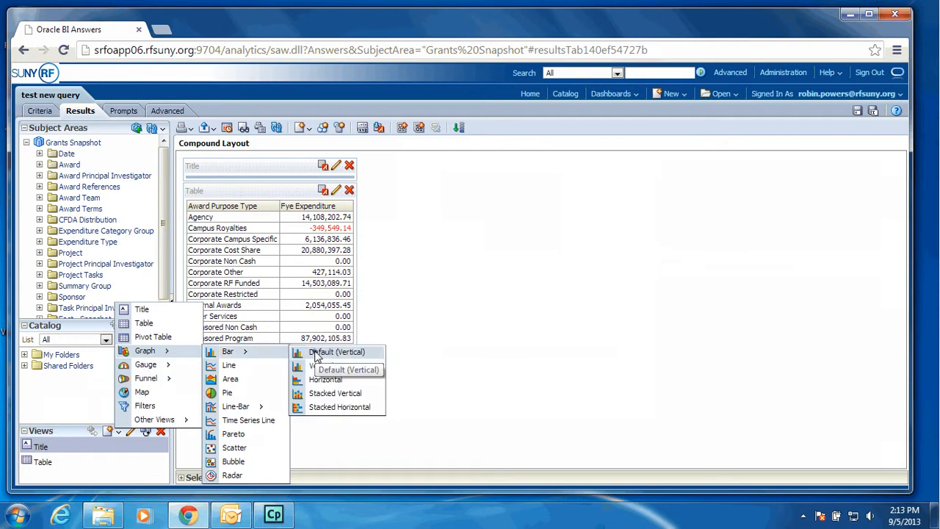
pyautogui.click(298, 357)
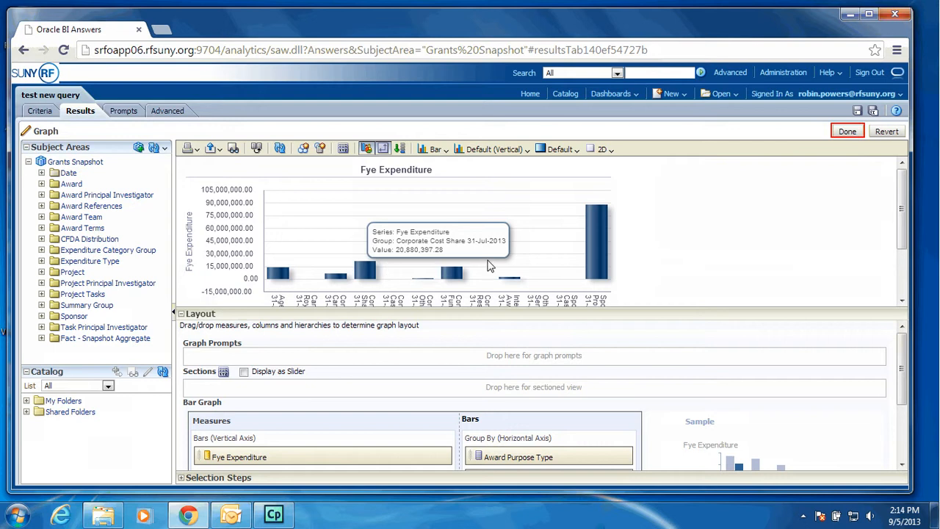
pyautogui.click(847, 133)
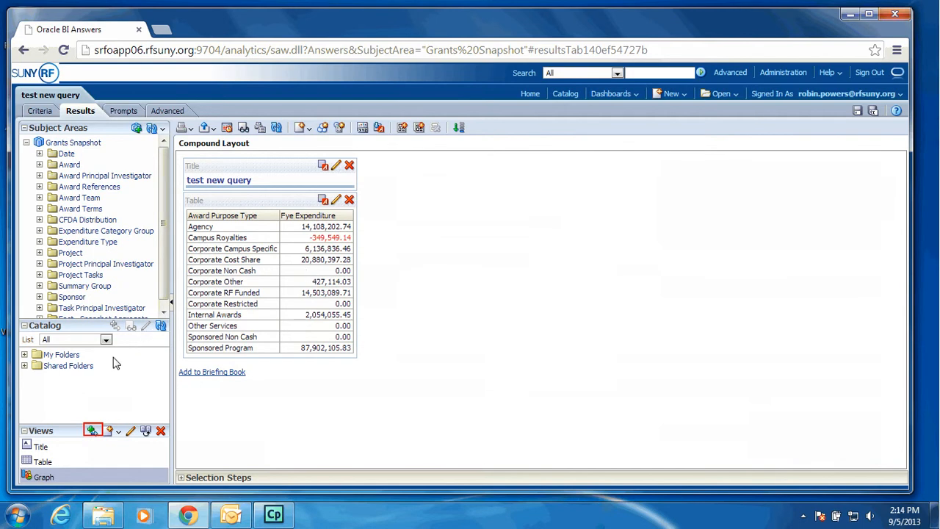
pyautogui.click(92, 431)
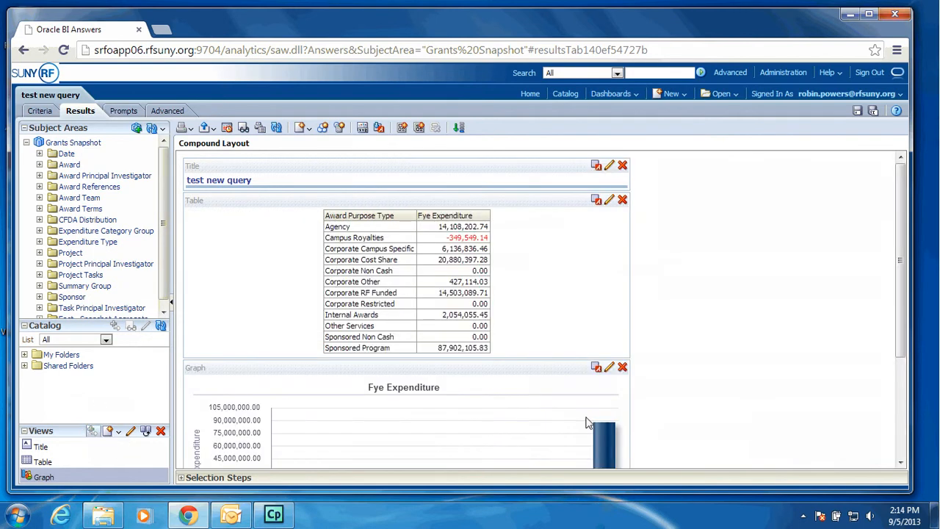
# Step: Rearrange the compound layout so the graph sits directly below the title and the table stands to the right of both
pyautogui.scroll(-2, 742, 390)
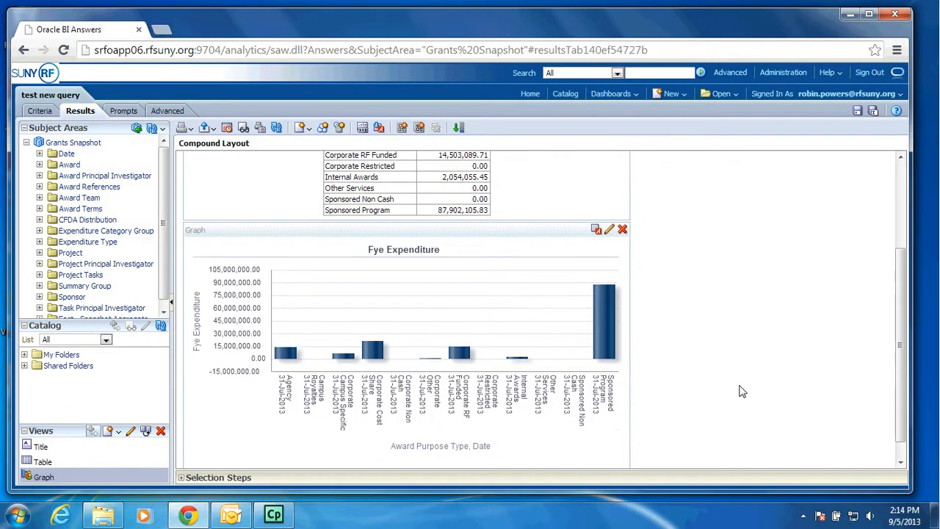
pyautogui.scroll(1, 741, 392)
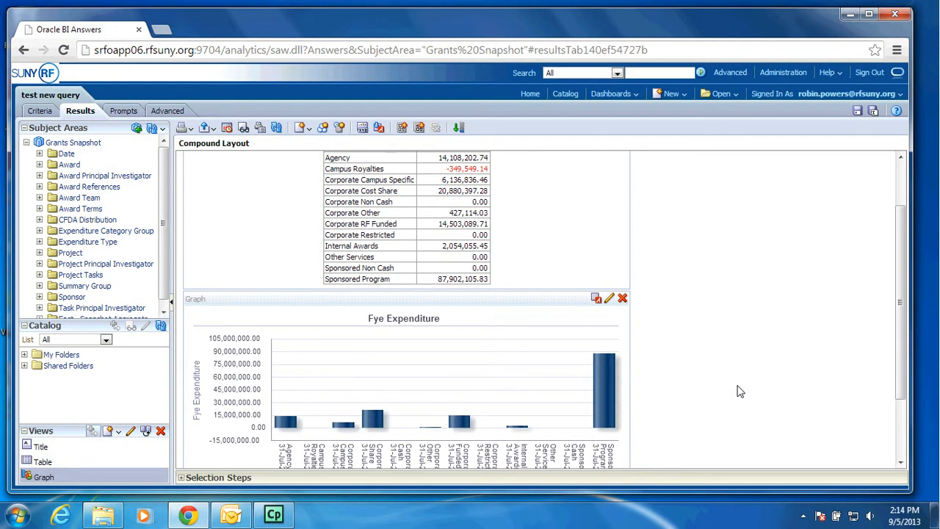
pyautogui.scroll(1, 740, 392)
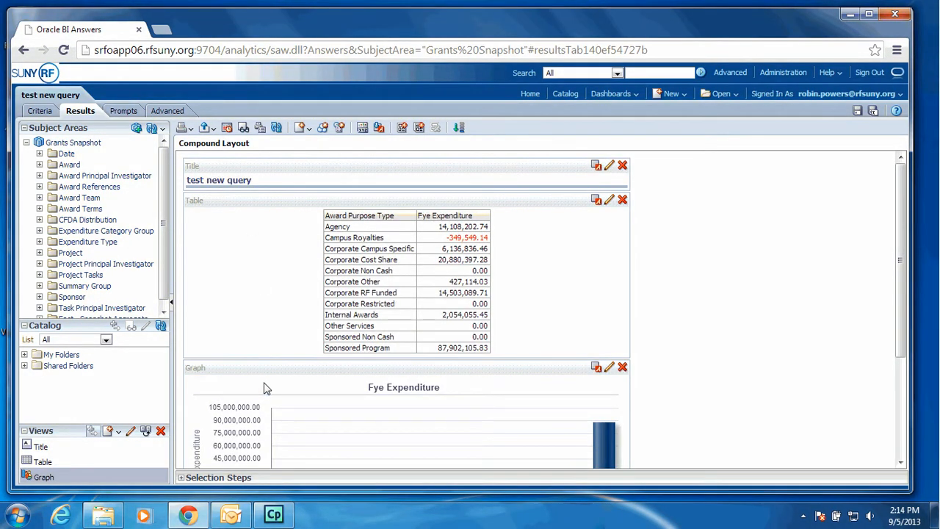
pyautogui.moveTo(459, 367)
pyautogui.mouseDown()
pyautogui.moveTo(609, 343)
pyautogui.moveTo(671, 275)
pyautogui.moveTo(624, 271)
pyautogui.moveTo(632, 275)
pyautogui.mouseUp()
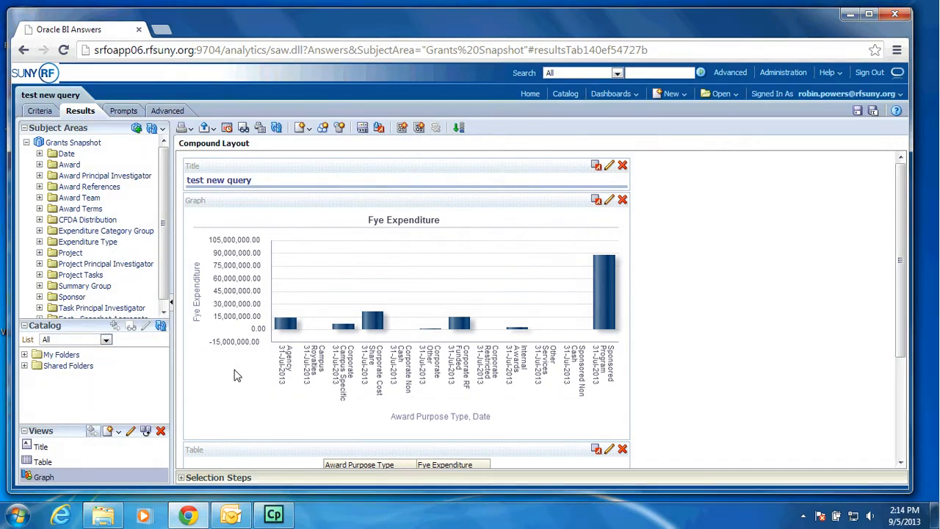
pyautogui.scroll(-2, 901, 268)
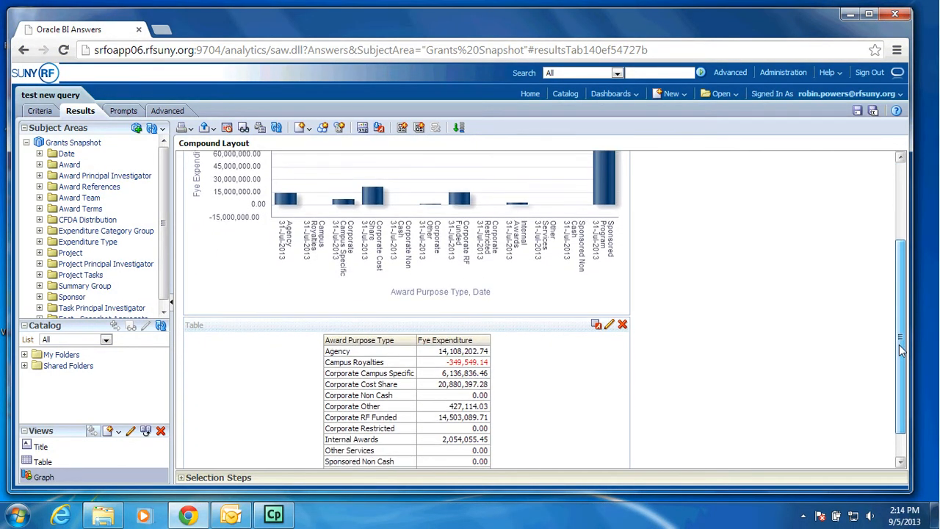
pyautogui.moveTo(233, 317); pyautogui.dragTo(633, 251)
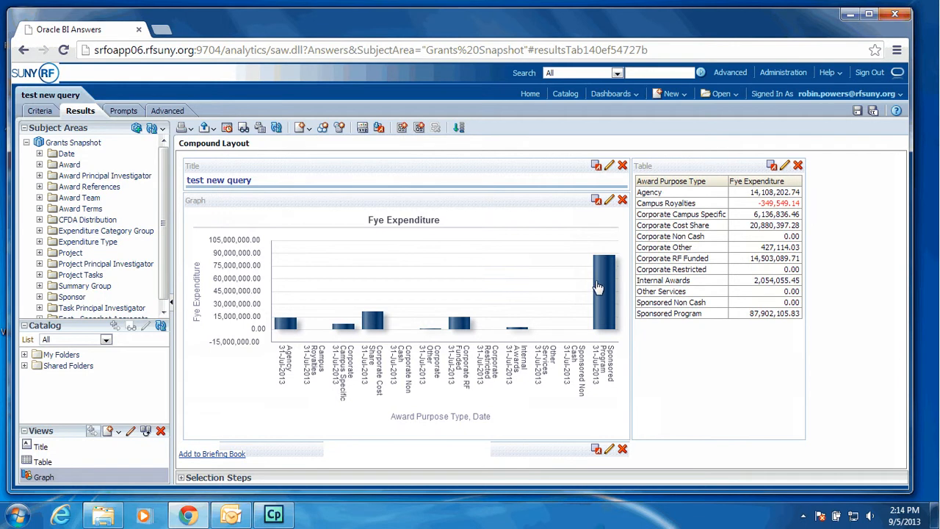
pyautogui.moveTo(597, 287)
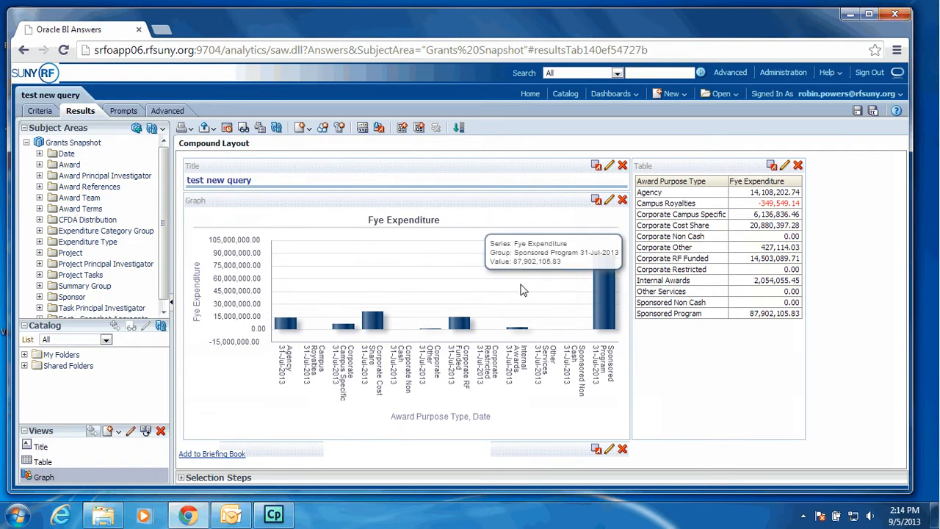
pyautogui.moveTo(446, 328)
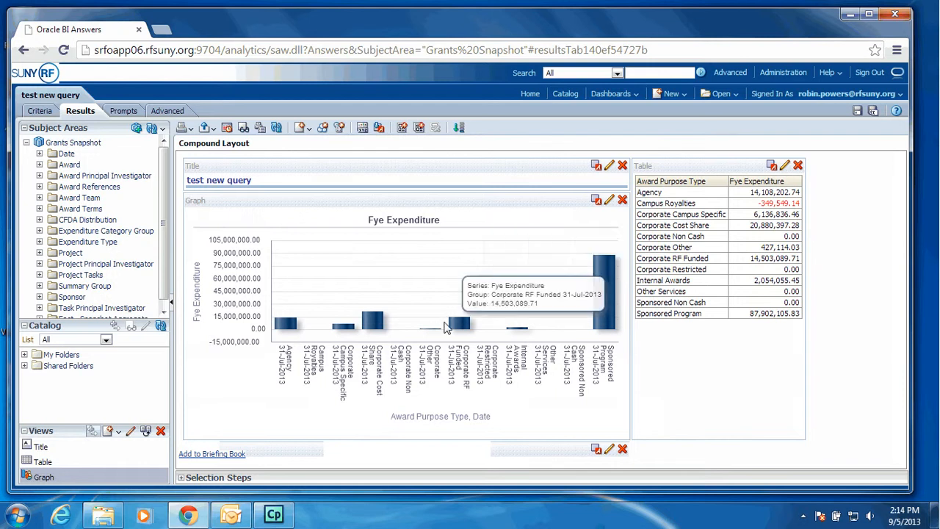